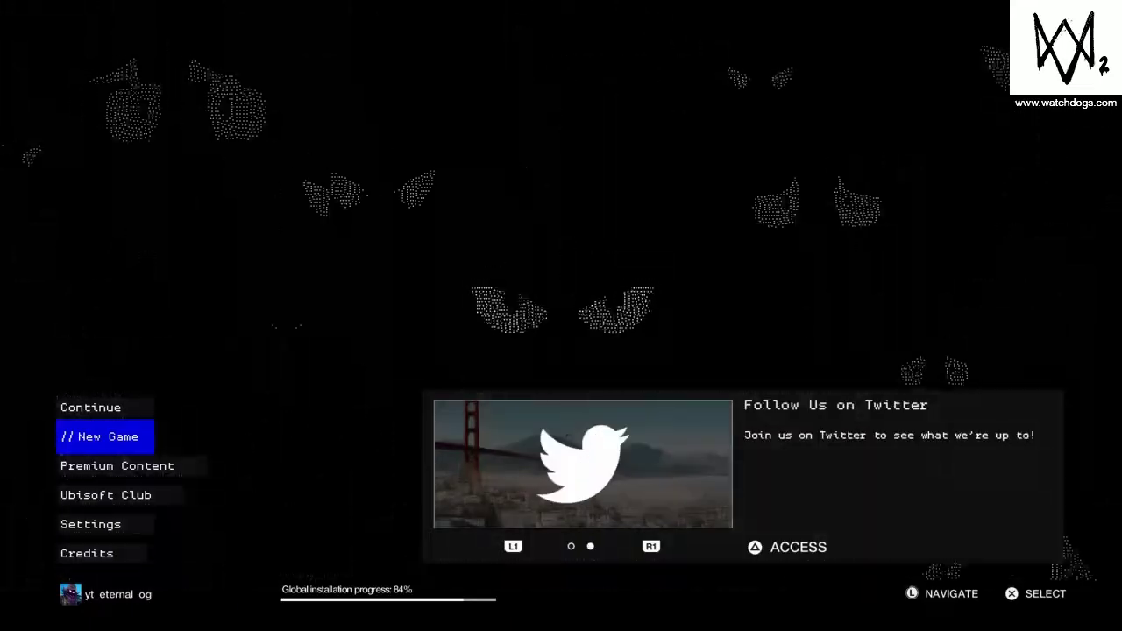
pyautogui.press('Down')
pyautogui.press('Down')
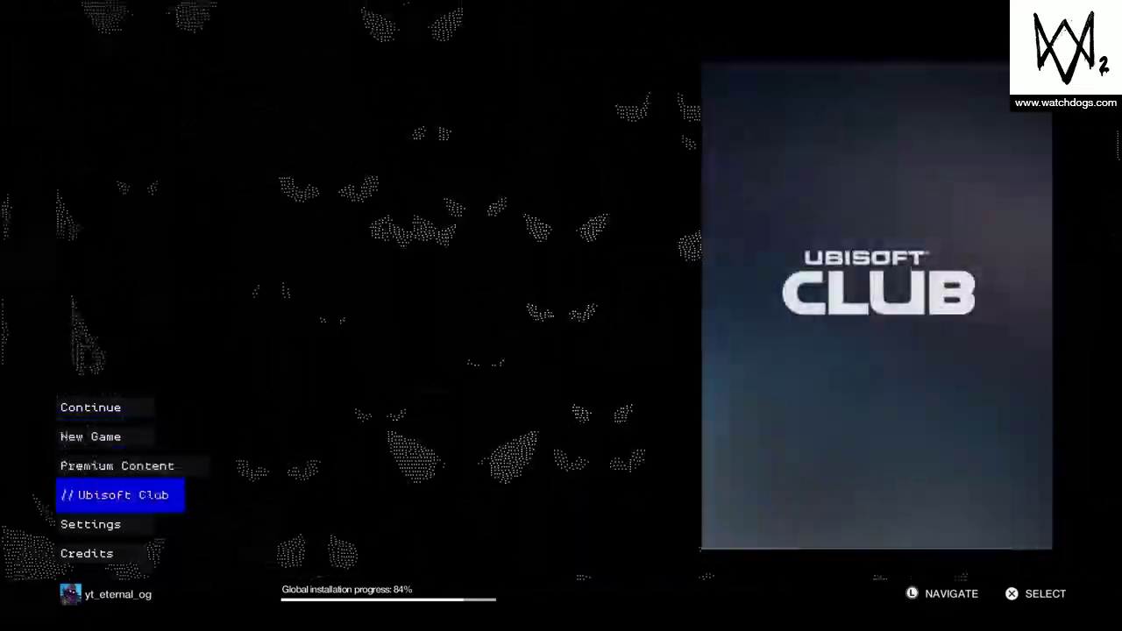
pyautogui.press('Down')
pyautogui.press('Up')
pyautogui.press('Up')
pyautogui.press('Up')
pyautogui.press('Up')
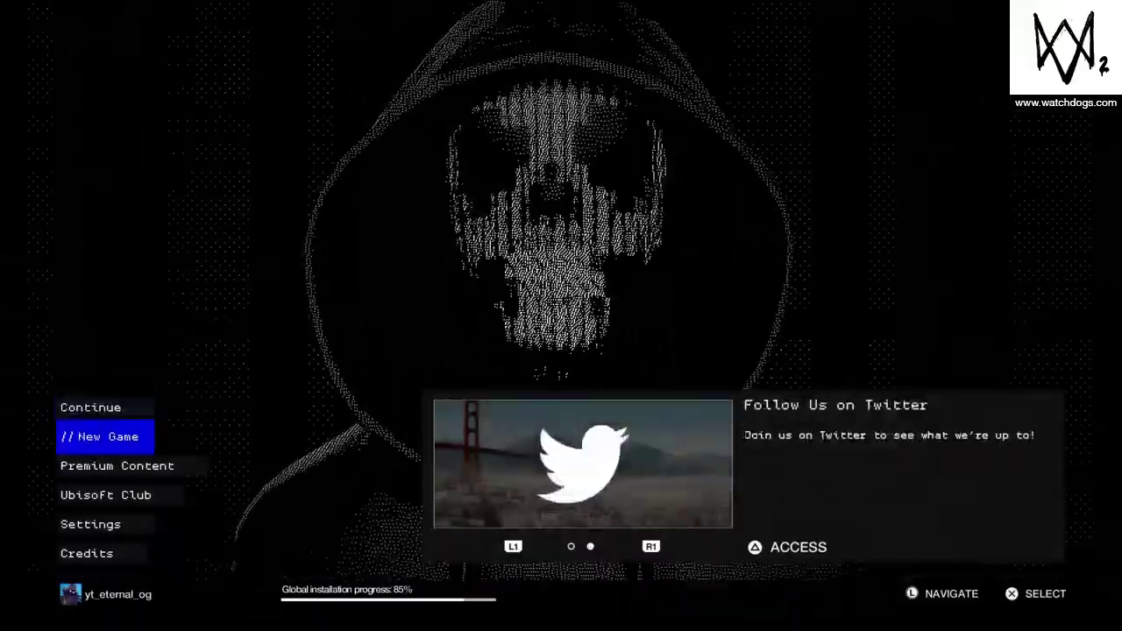
pyautogui.press('Down')
pyautogui.press('Down')
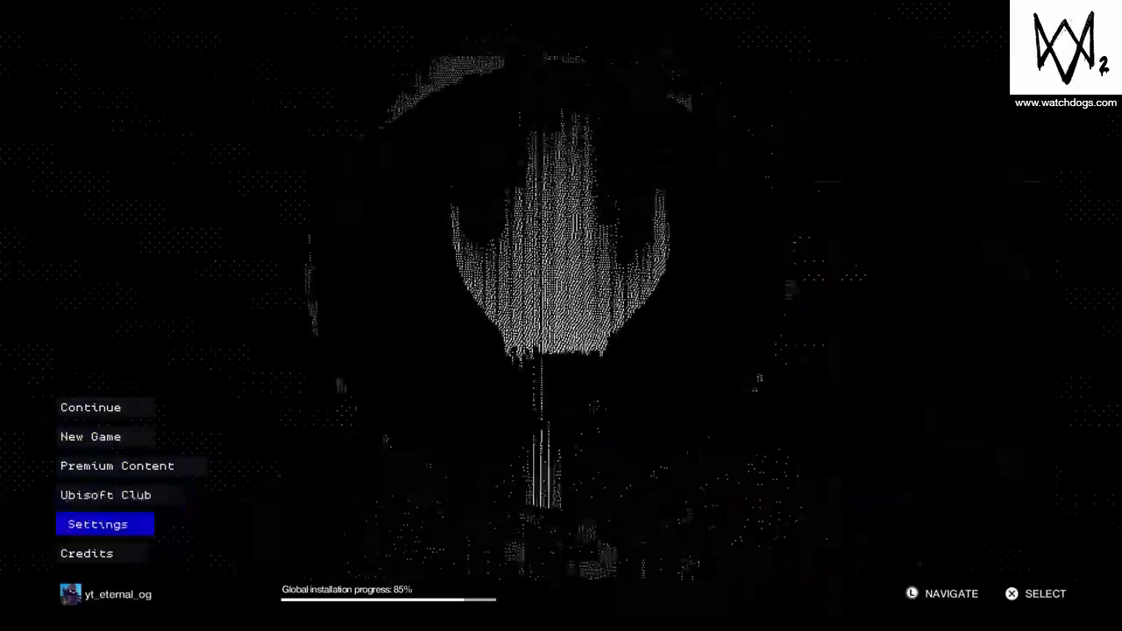
pyautogui.press('Down')
pyautogui.press('Up')
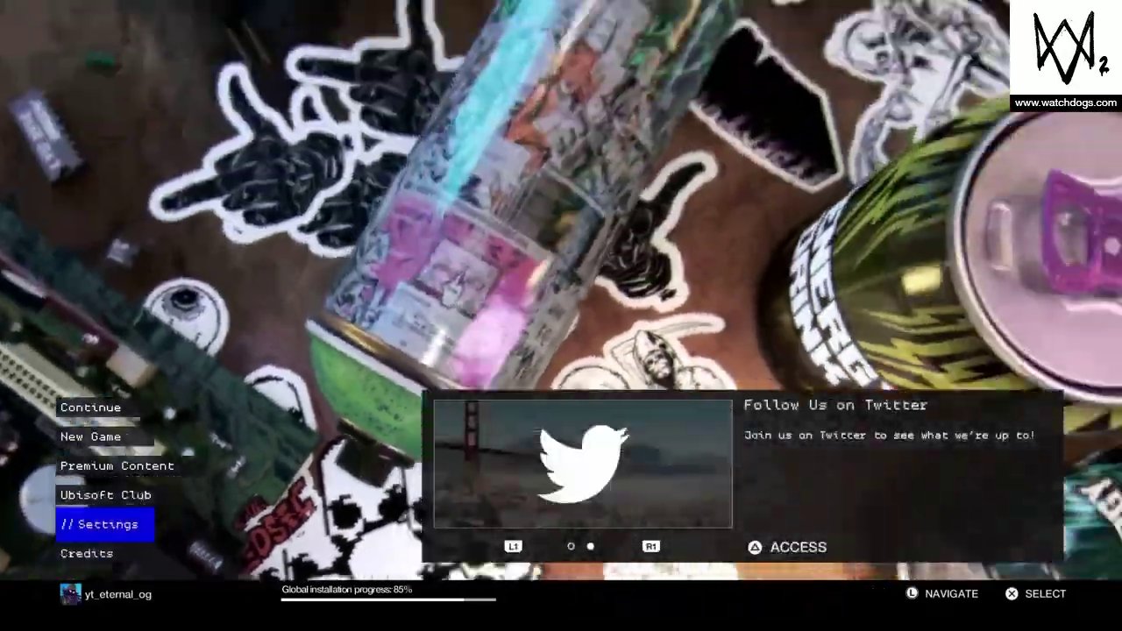
pyautogui.press('Up')
pyautogui.press('Up')
pyautogui.press('Up')
pyautogui.press('Up')
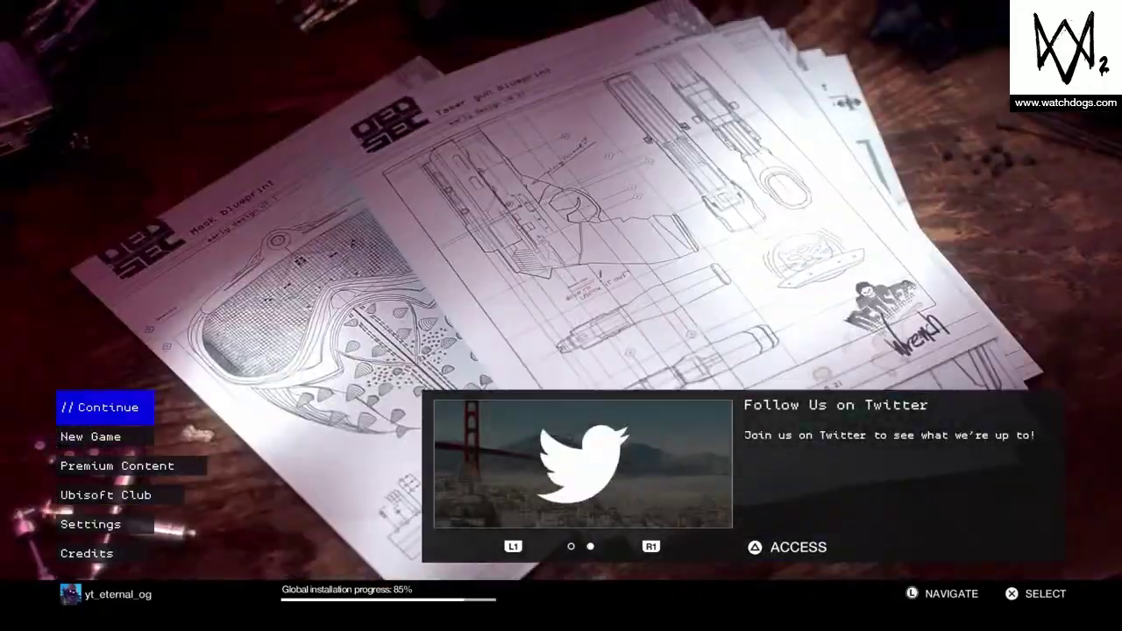
pyautogui.press('Down')
pyautogui.press('Down')
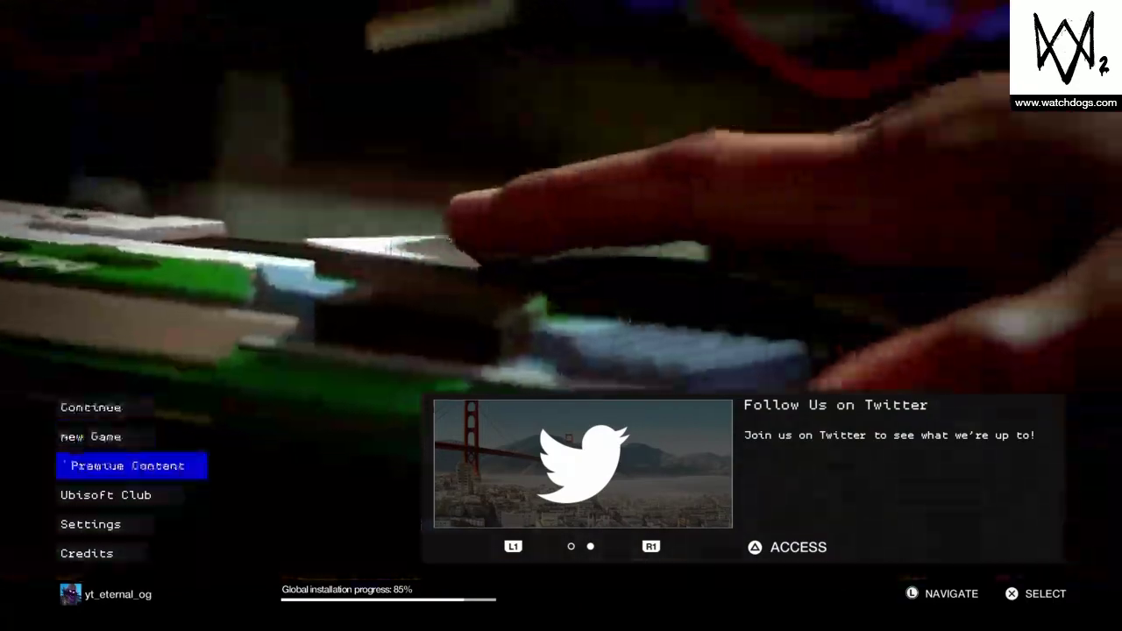
pyautogui.press('Up')
pyautogui.press('Up')
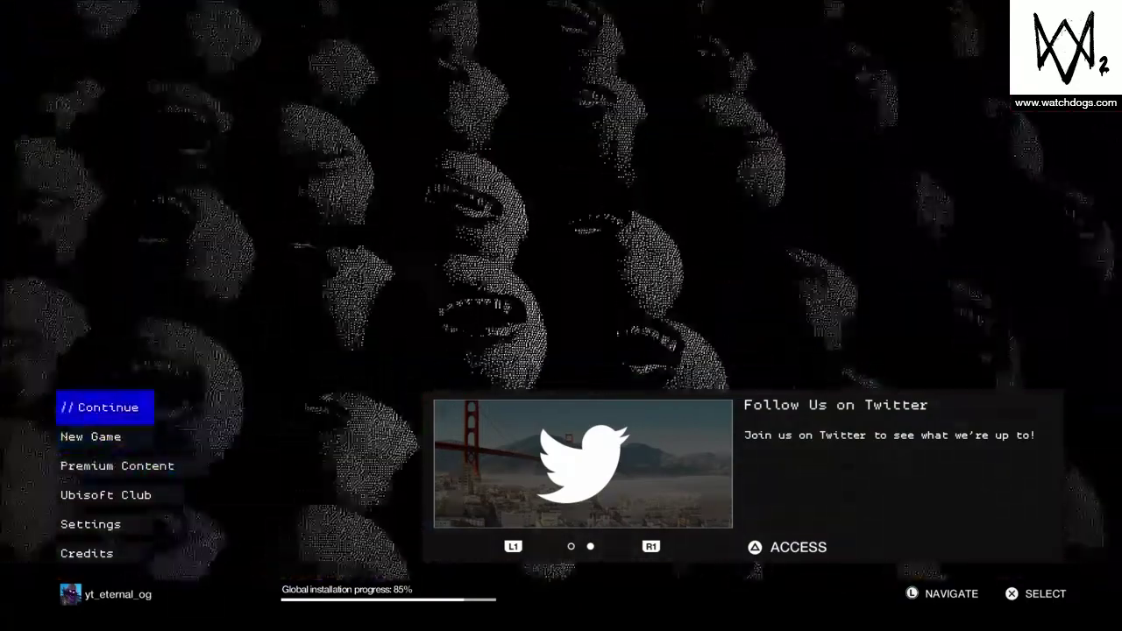